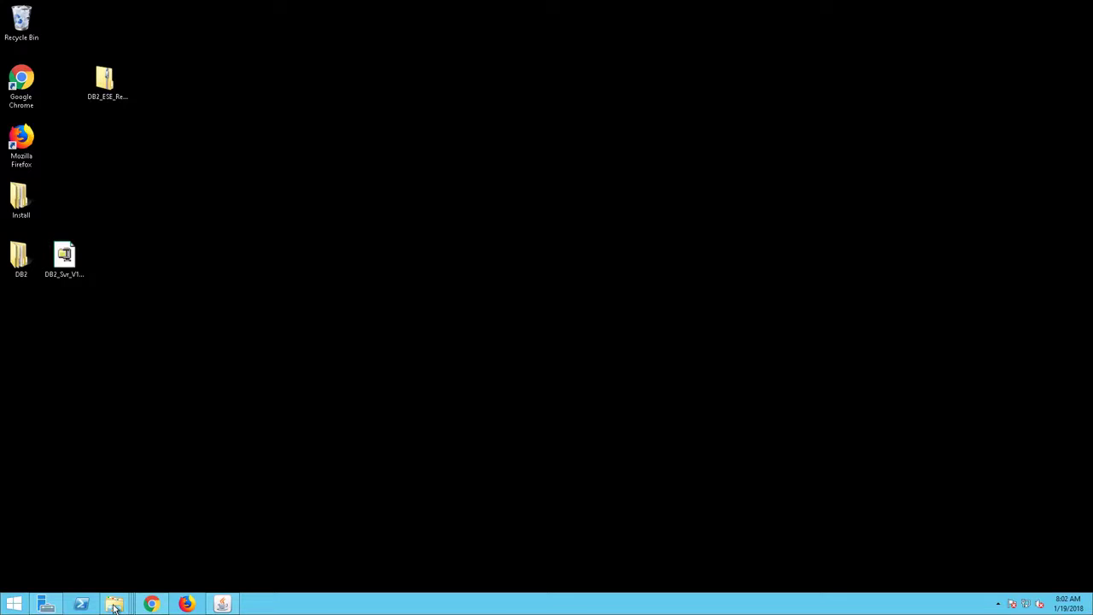
Open the Maximo Anywhere 762 Media folder in Downloads and extract the Max_Anywhere_V762_MAM_V76 archive into it.
{"action": "mouse_move", "coordinate": [116, 606]}
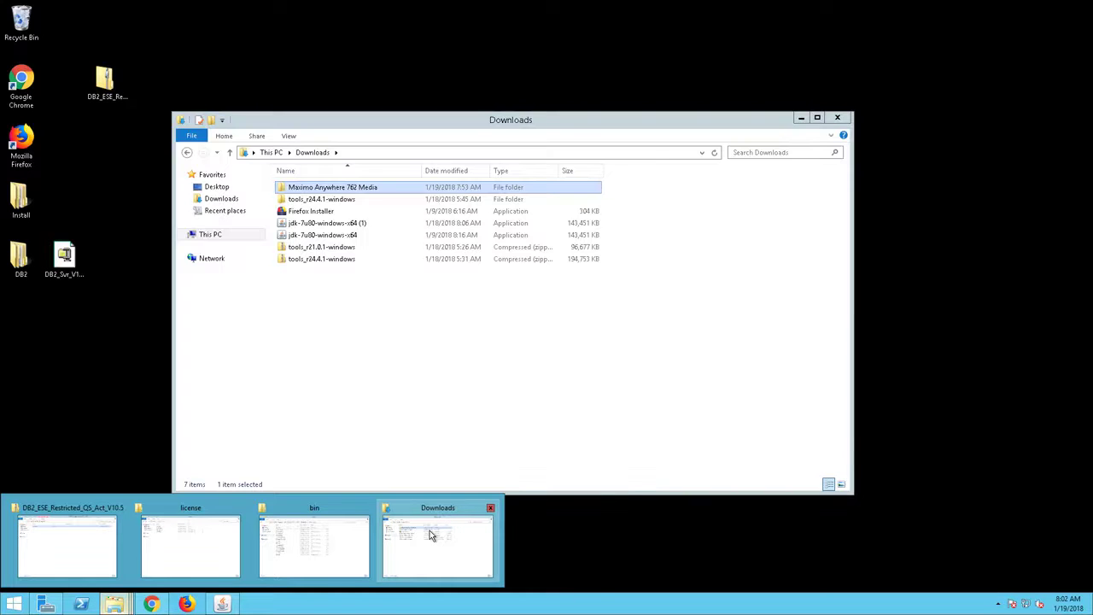
{"action": "left_click", "coordinate": [431, 534]}
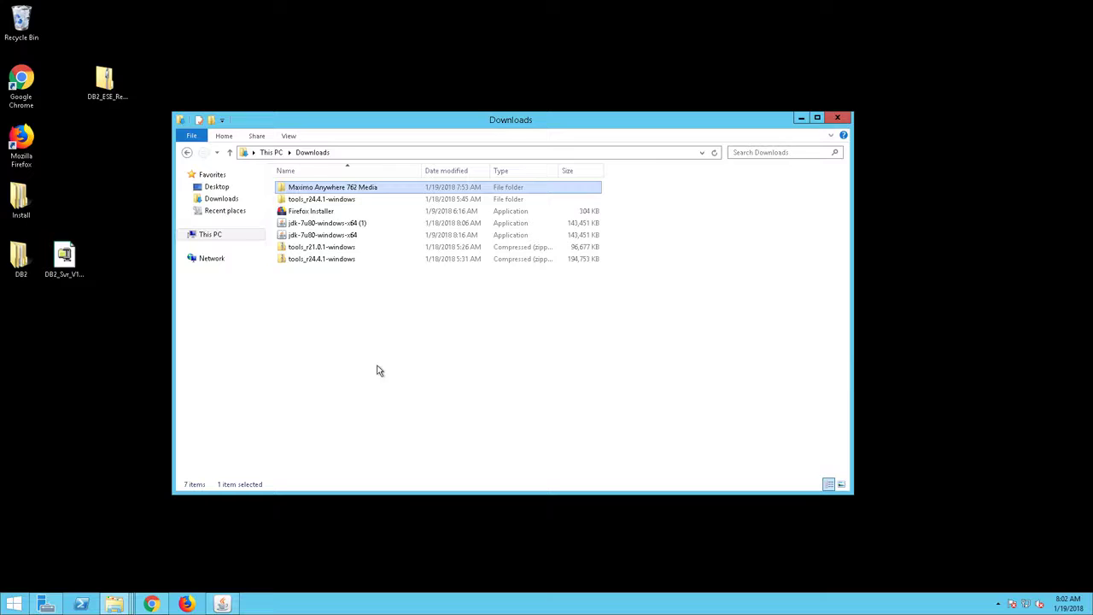
{"action": "double_click", "coordinate": [309, 189]}
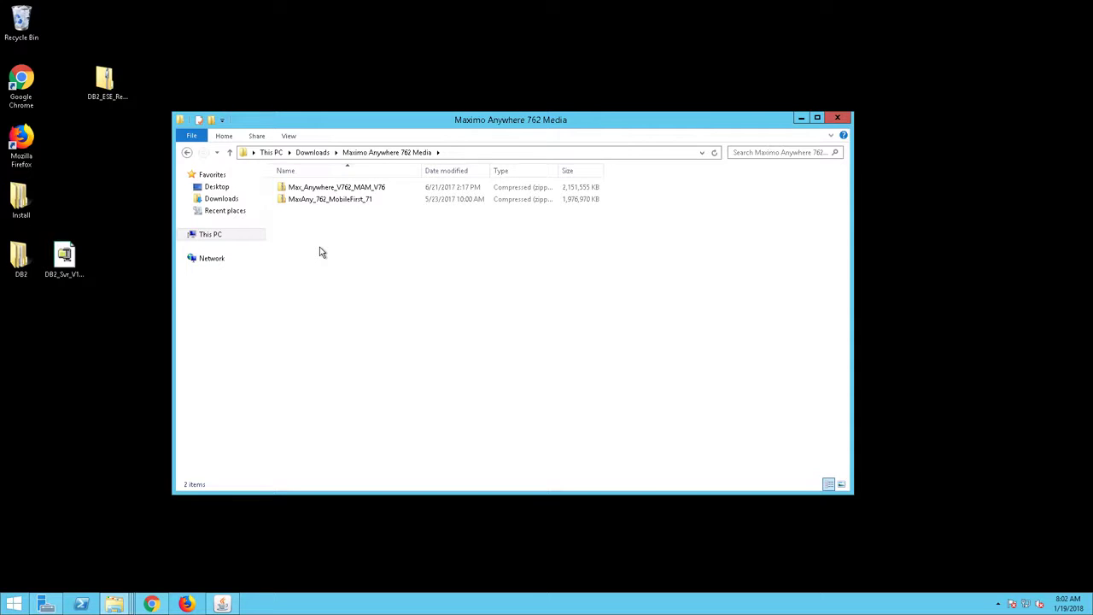
{"action": "right_click", "coordinate": [282, 190]}
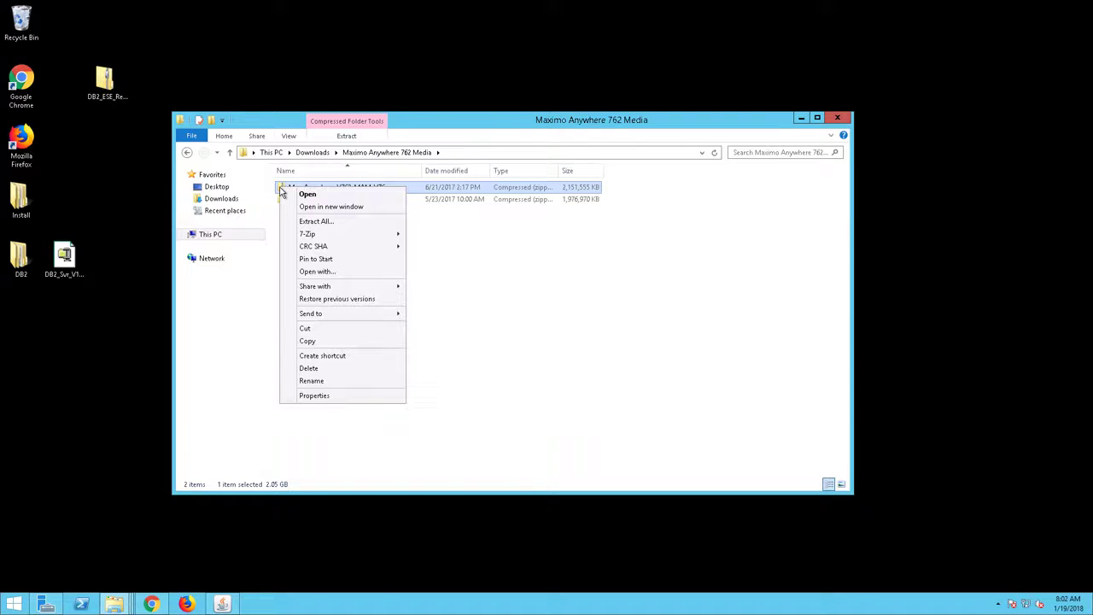
{"action": "mouse_move", "coordinate": [376, 234]}
{"action": "left_click", "coordinate": [427, 267]}
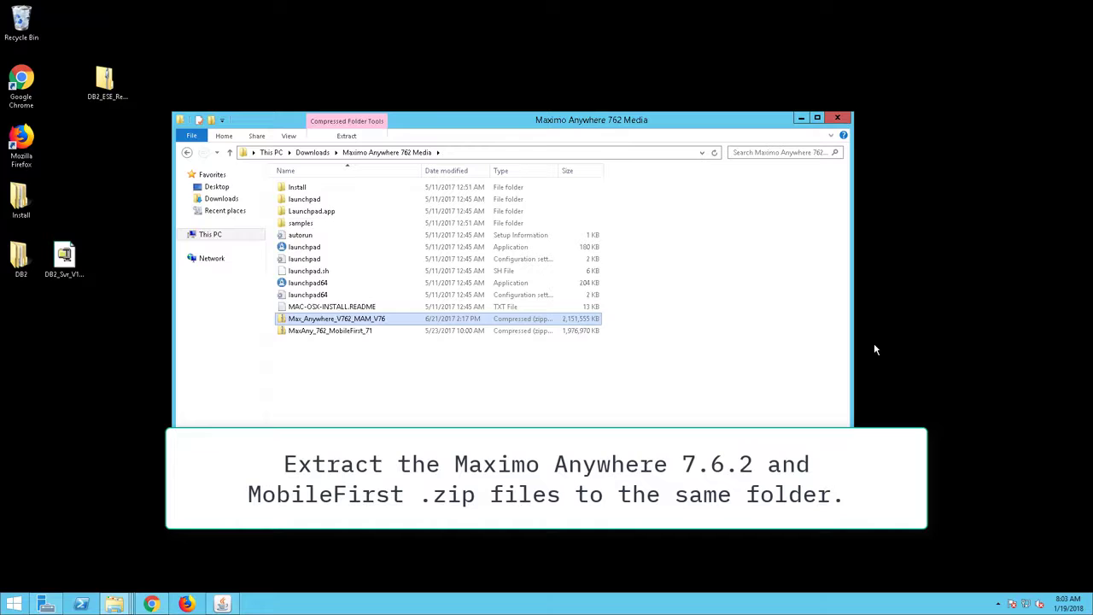
Extract the MaxAny_762_MobileFirst_71 archive into the same Maximo Anywhere 762 Media folder.
{"action": "left_click", "coordinate": [281, 334]}
{"action": "right_click", "coordinate": [281, 334]}
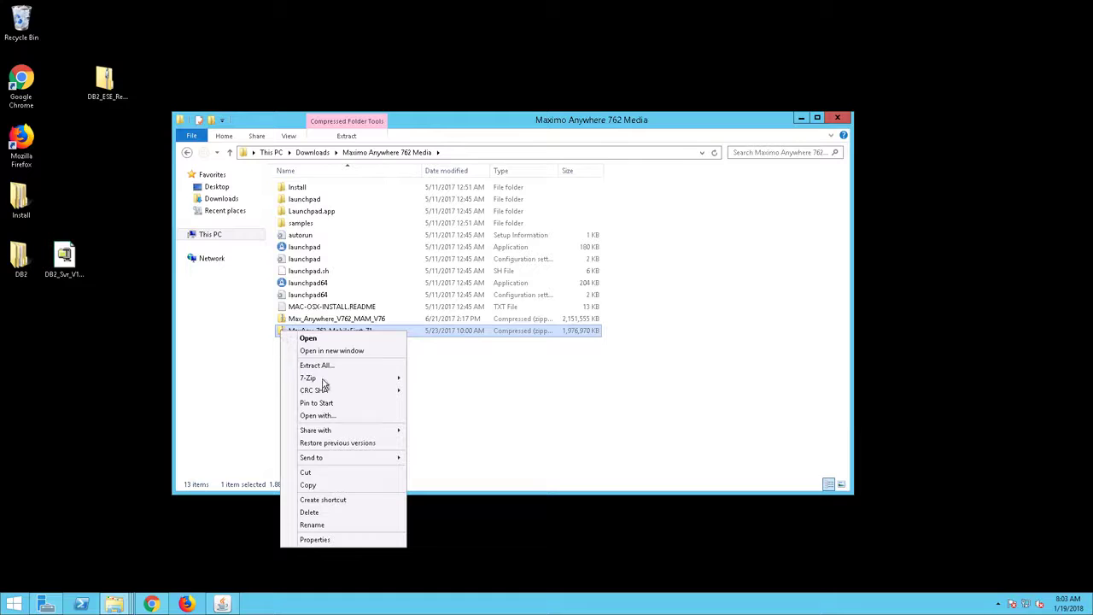
{"action": "mouse_move", "coordinate": [400, 379]}
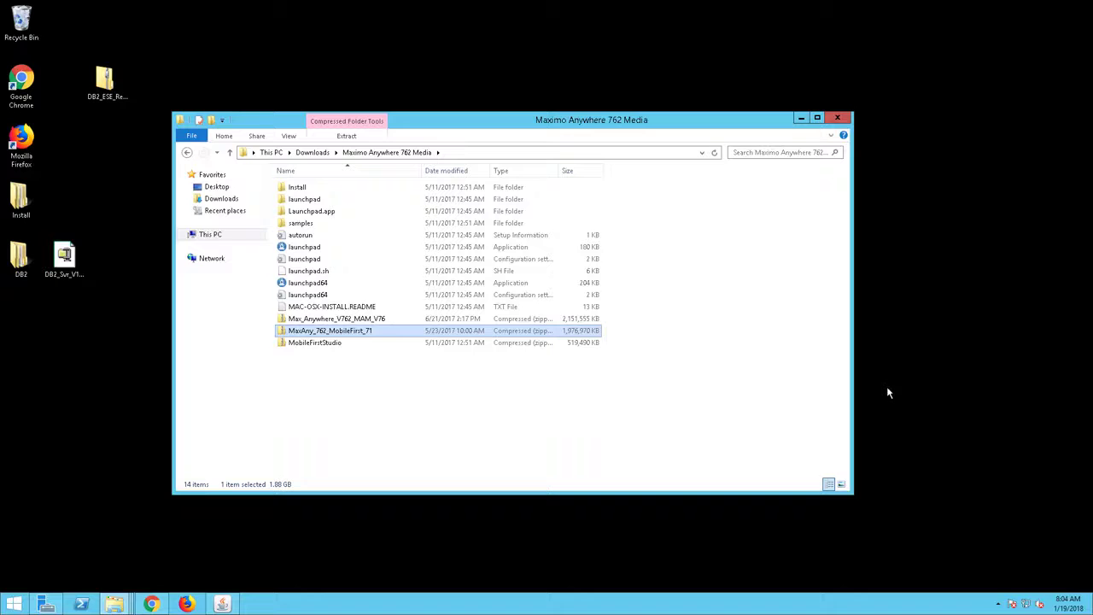
Run the launchpad64 application and start the installation of IBM MobileFirst Server.
{"action": "right_click", "coordinate": [281, 284]}
{"action": "left_click", "coordinate": [297, 307]}
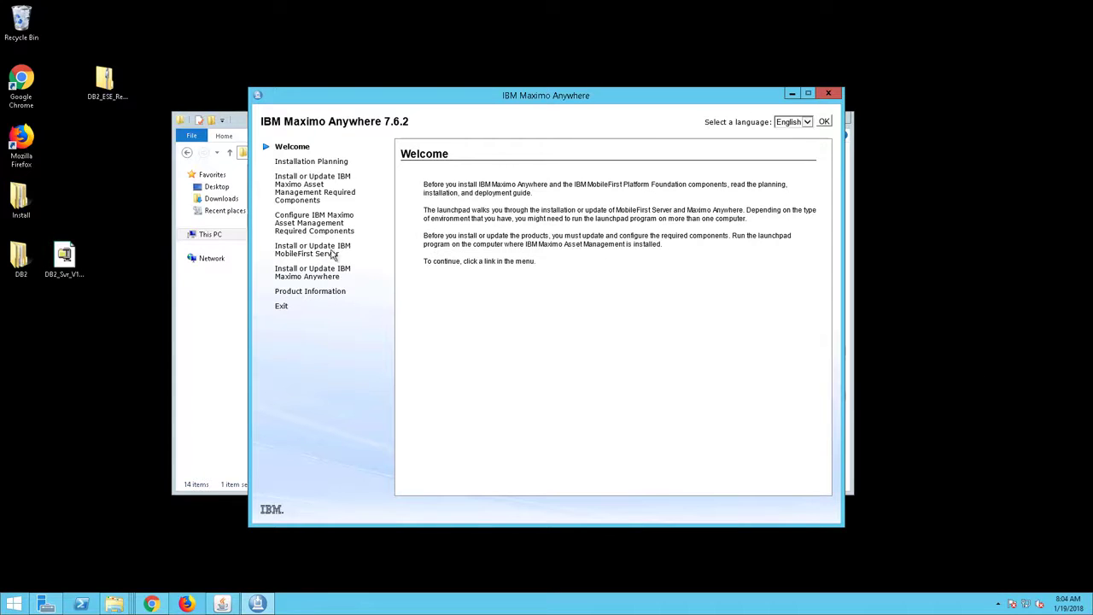
{"action": "left_click", "coordinate": [282, 252]}
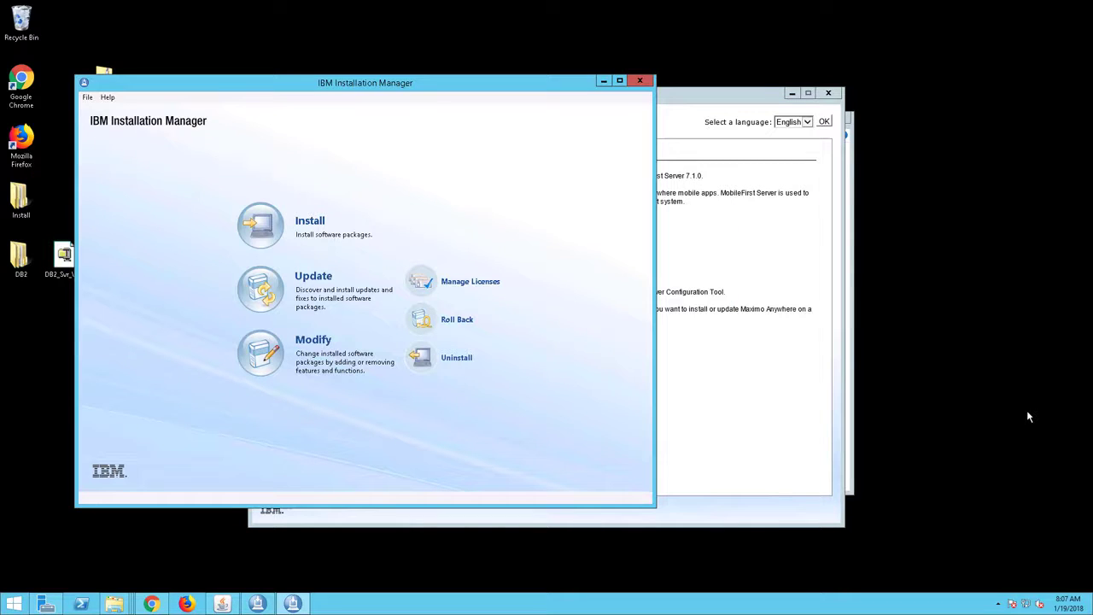
Choose IBM MobileFirst Platform Server Version 7.1.0 as the package to install and accept its license agreements.
{"action": "left_click", "coordinate": [310, 222]}
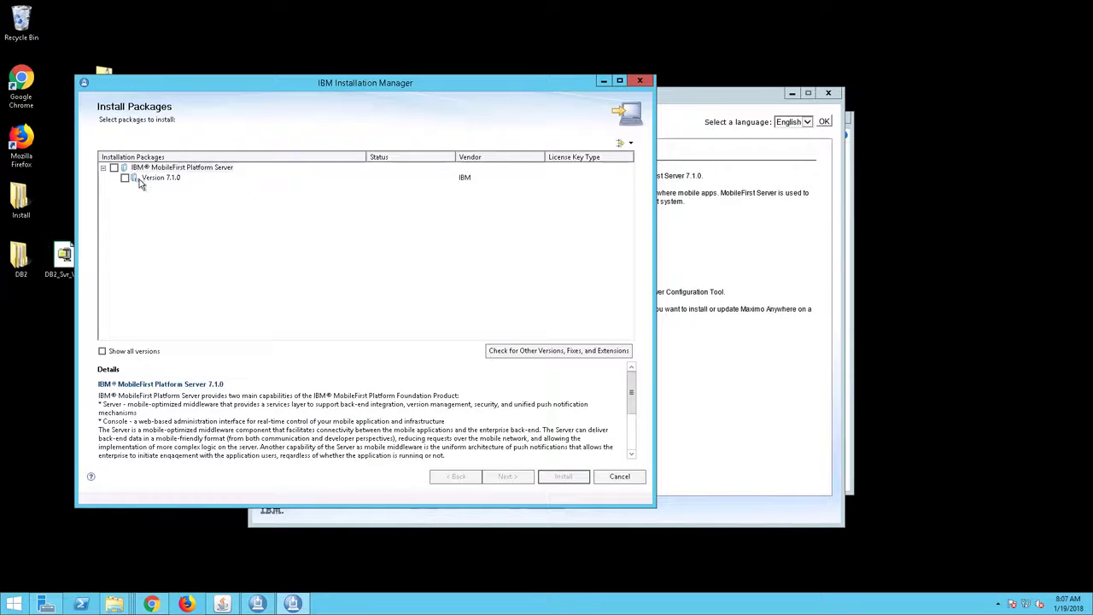
{"action": "left_click", "coordinate": [115, 168]}
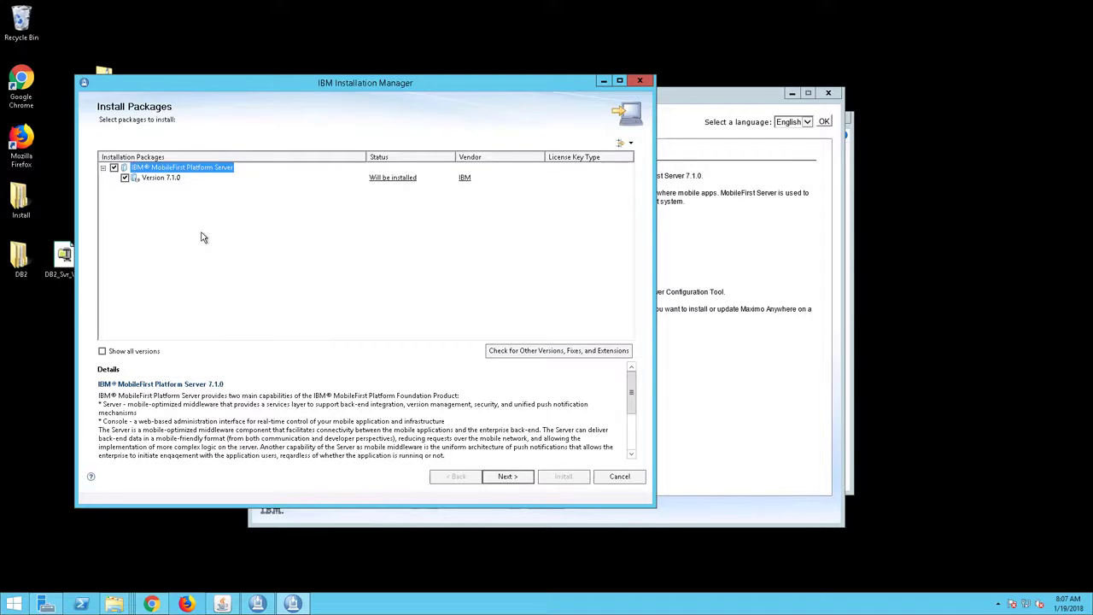
{"action": "left_click", "coordinate": [506, 476]}
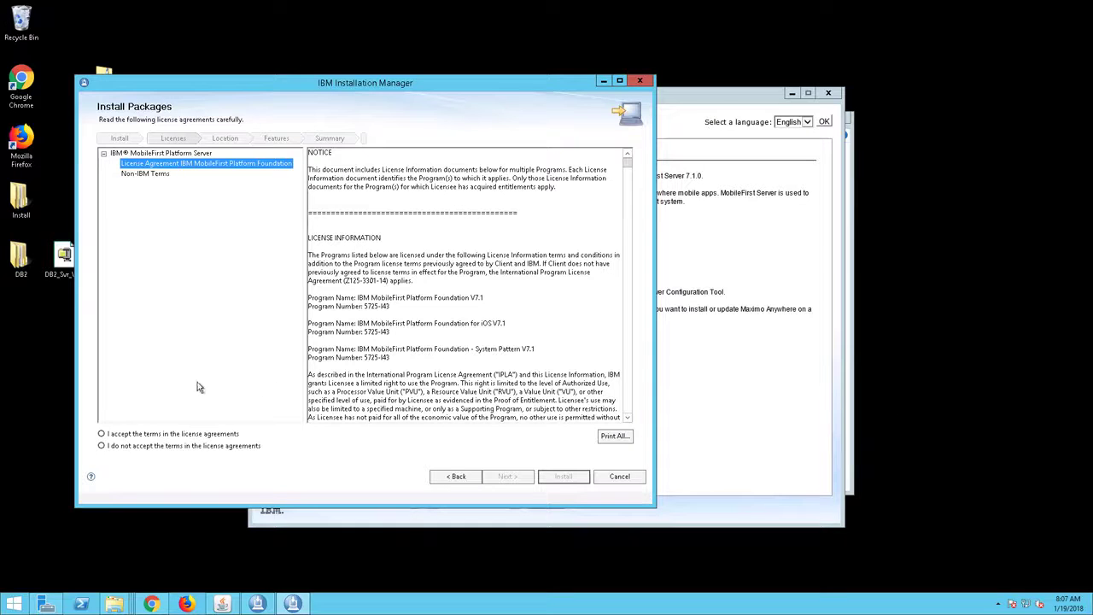
{"action": "left_click", "coordinate": [102, 433]}
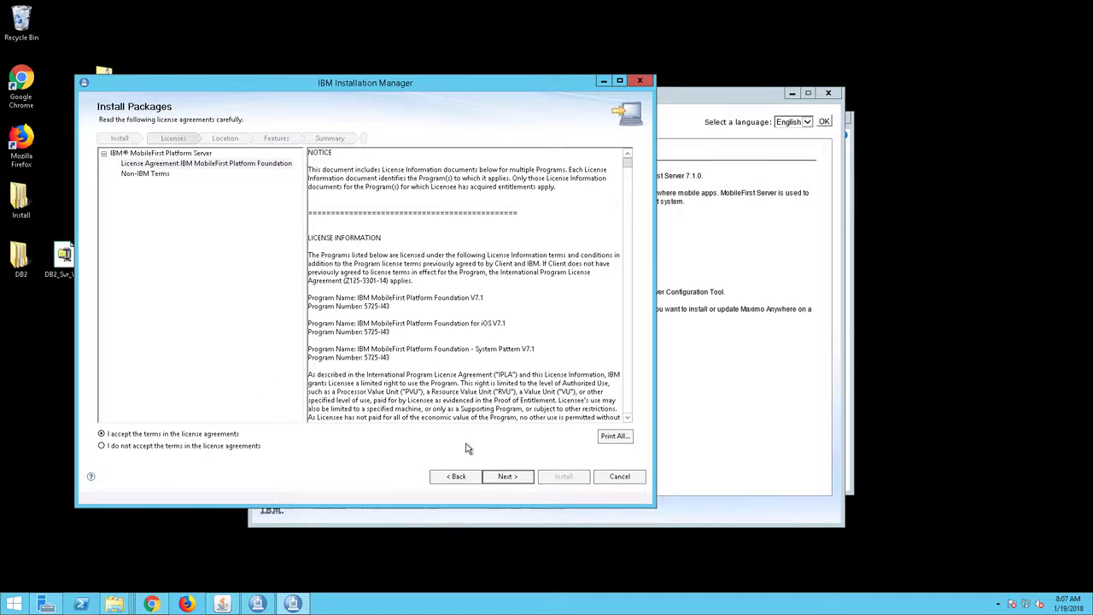
{"action": "left_click", "coordinate": [503, 478]}
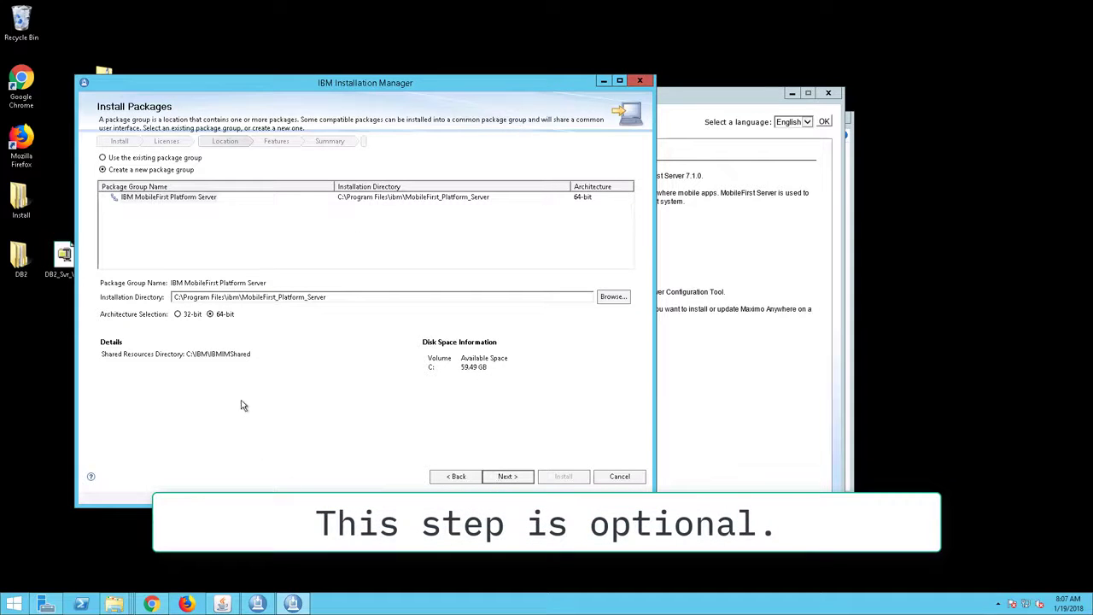
Set the installation directory of the new package group to C:\ibm\MobileFirst_Platform_Server.
{"action": "left_click_drag", "start_coordinate": [183, 296], "coordinate": [231, 299]}
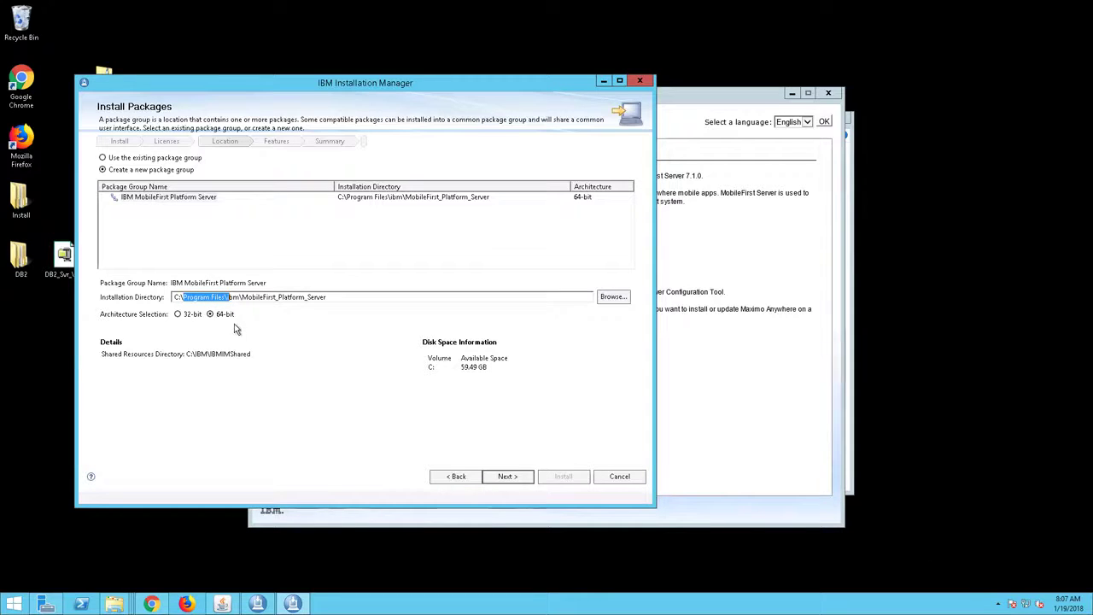
{"action": "key", "text": "Delete"}
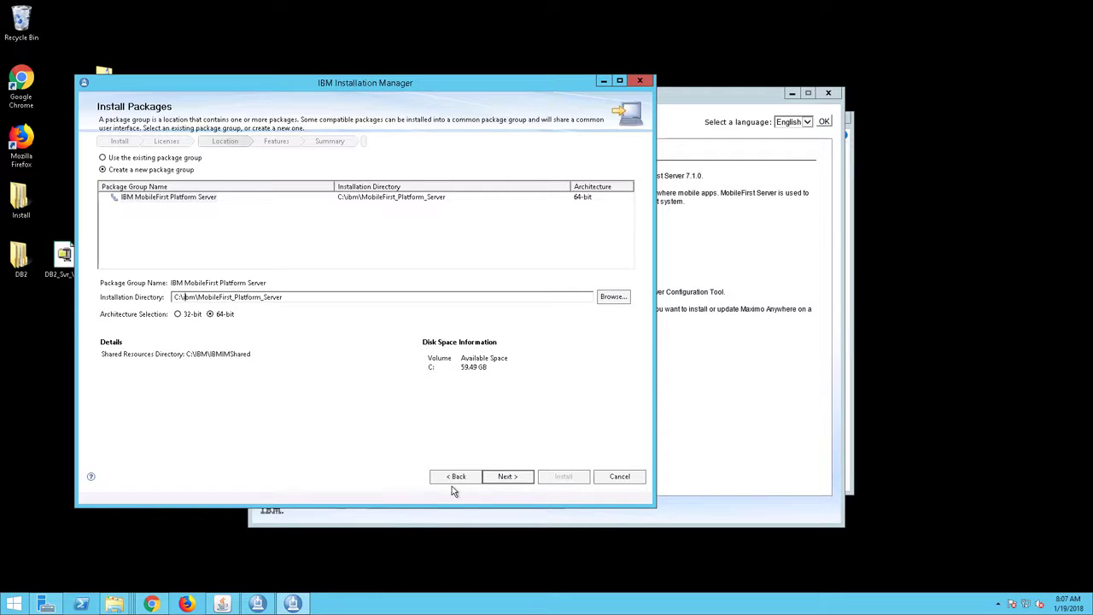
{"action": "left_click", "coordinate": [504, 479]}
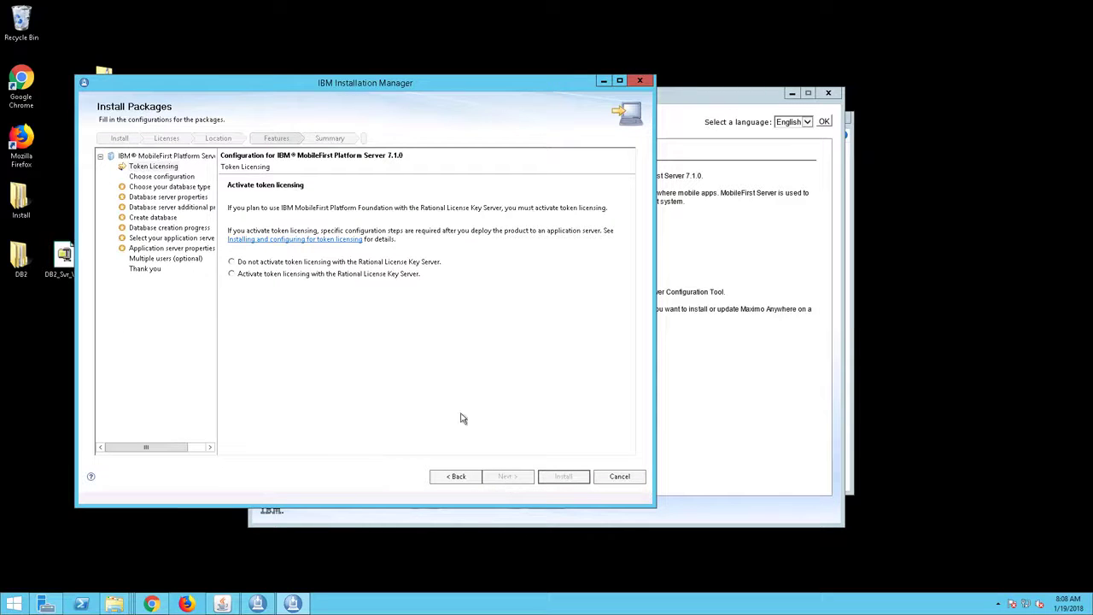
Leave token licensing with the Rational License Key Server inactive and choose a pre-installed Oracle Standard or Enterprise Editions database.
{"action": "left_click", "coordinate": [233, 263]}
{"action": "left_click", "coordinate": [504, 480]}
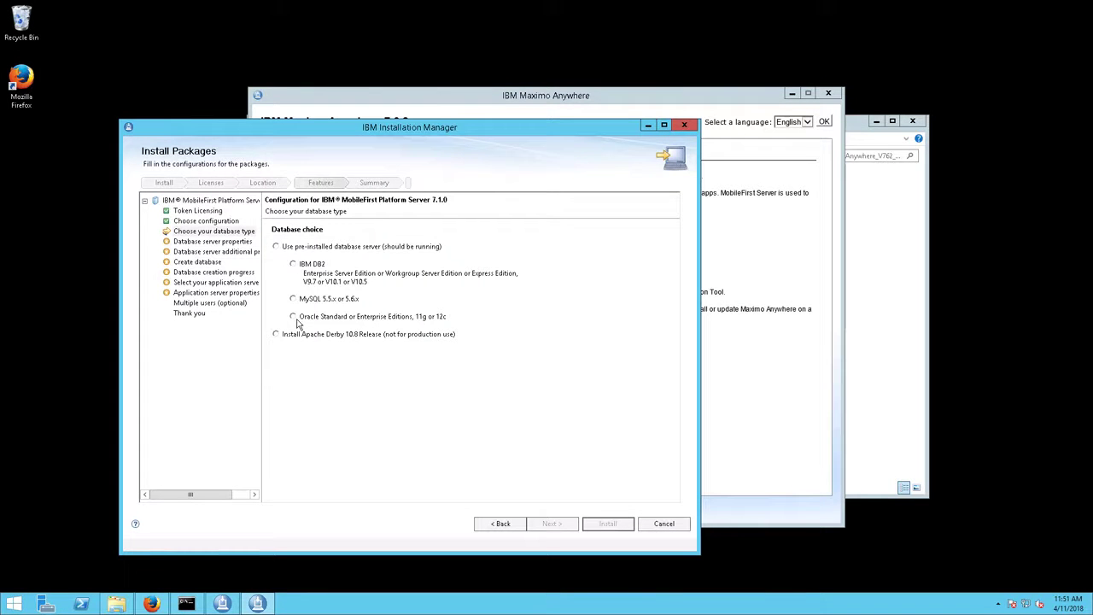
{"action": "left_click", "coordinate": [293, 317]}
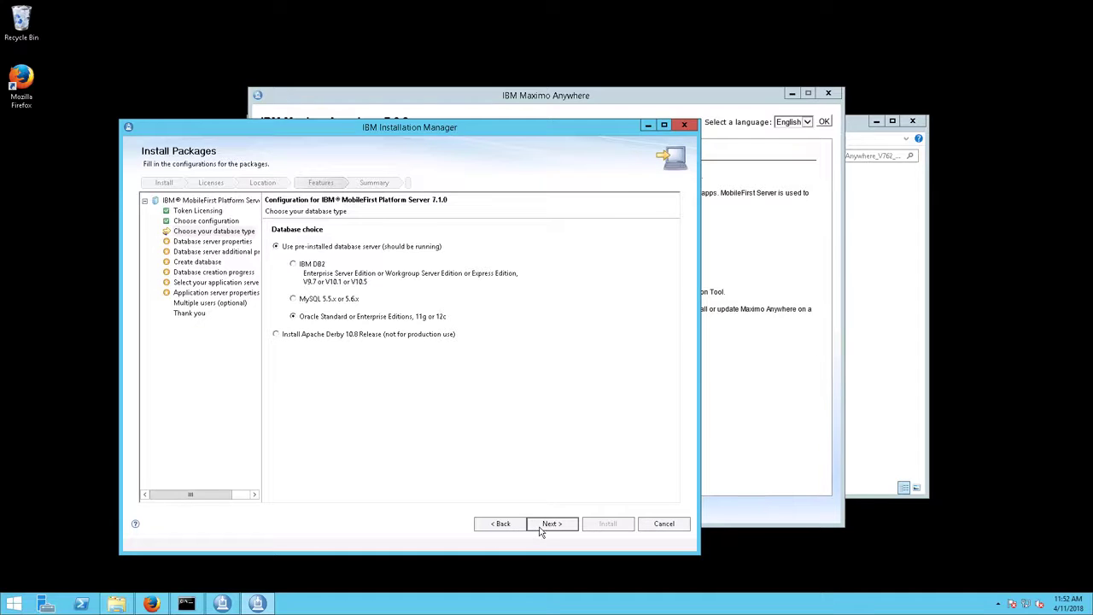
{"action": "left_click", "coordinate": [546, 523]}
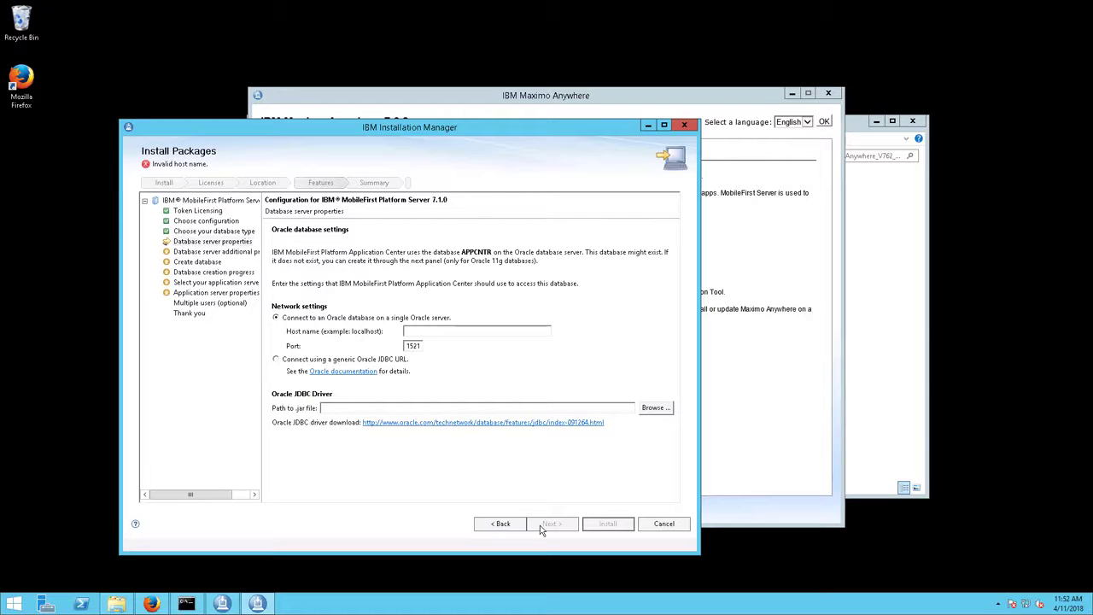
Set the database connection to a generic Oracle JDBC URL and use ojdbc7.jar from Downloads as the JDBC driver.
{"action": "left_click", "coordinate": [275, 360]}
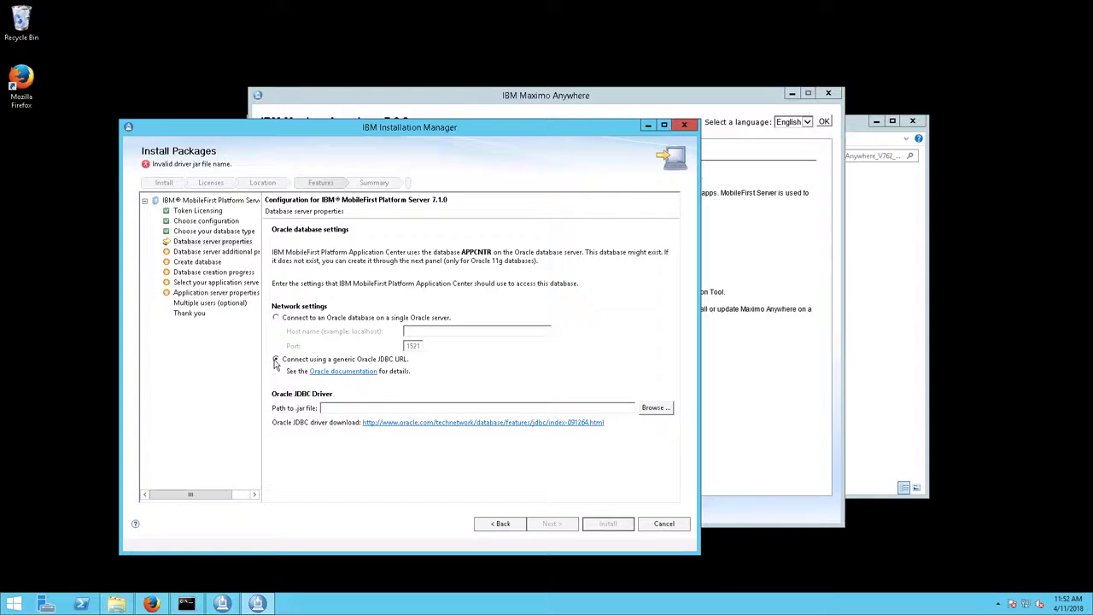
{"action": "left_click", "coordinate": [655, 407]}
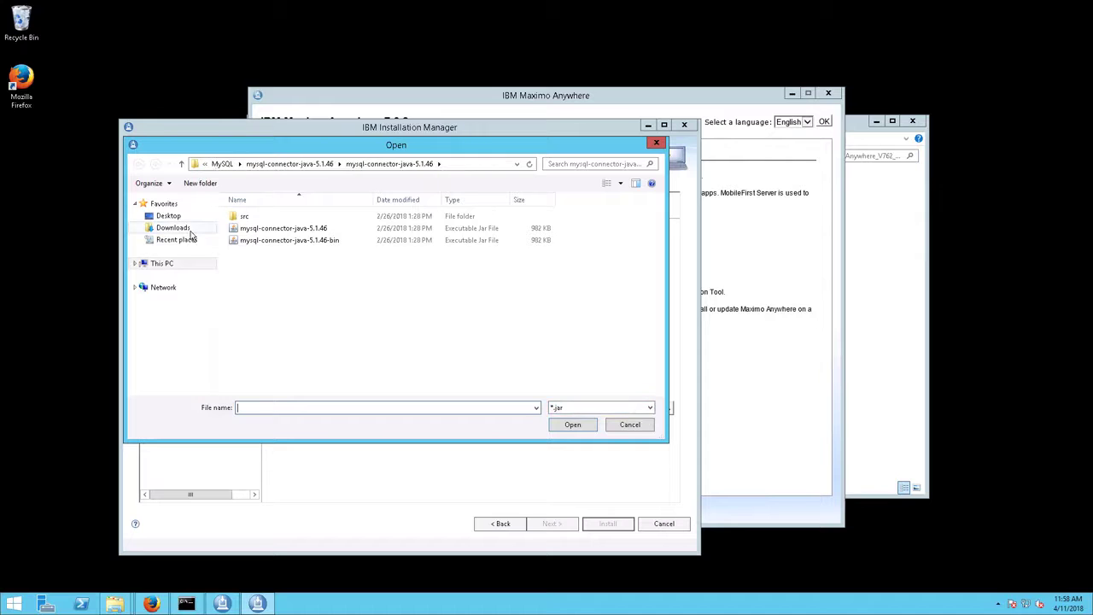
{"action": "left_click", "coordinate": [179, 228]}
{"action": "left_click", "coordinate": [246, 291]}
{"action": "left_click", "coordinate": [573, 424]}
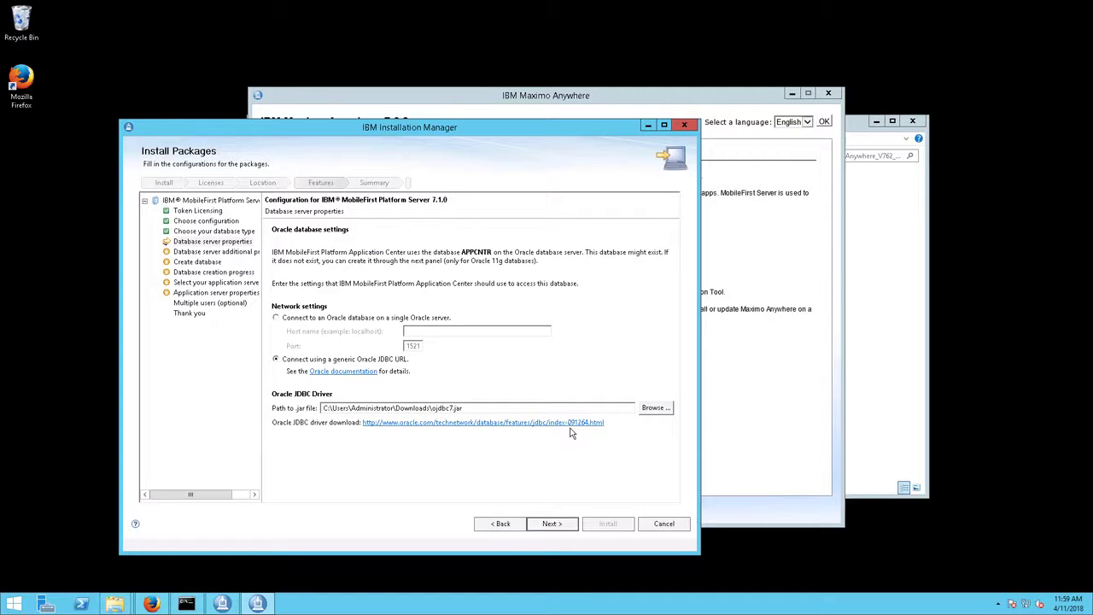
{"action": "left_click", "coordinate": [550, 523]}
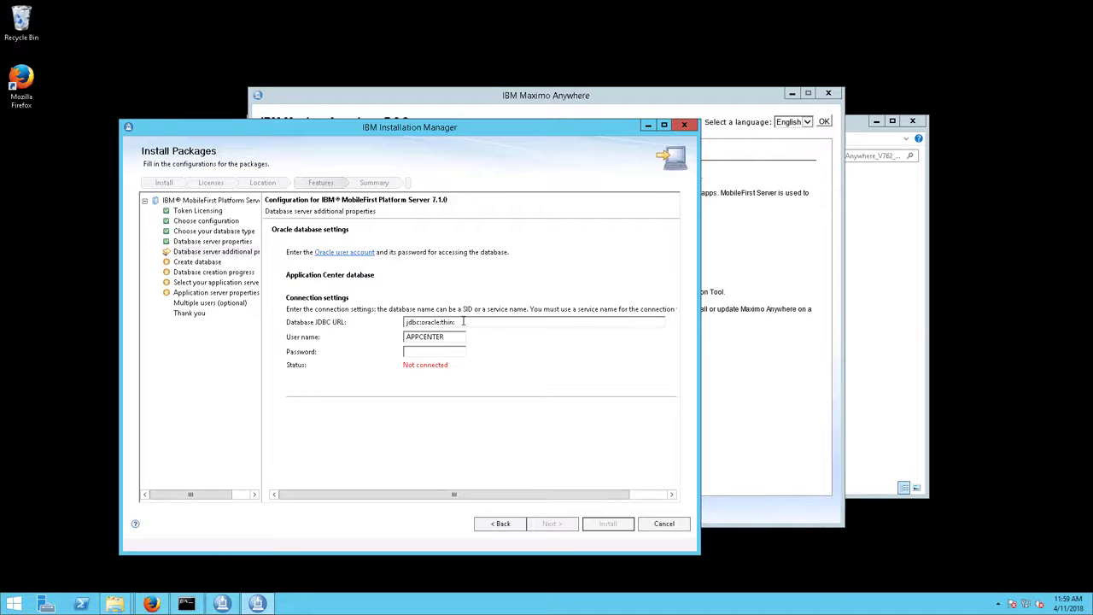
{"action": "left_click", "coordinate": [462, 321]}
{"action": "type", "text": "@"}
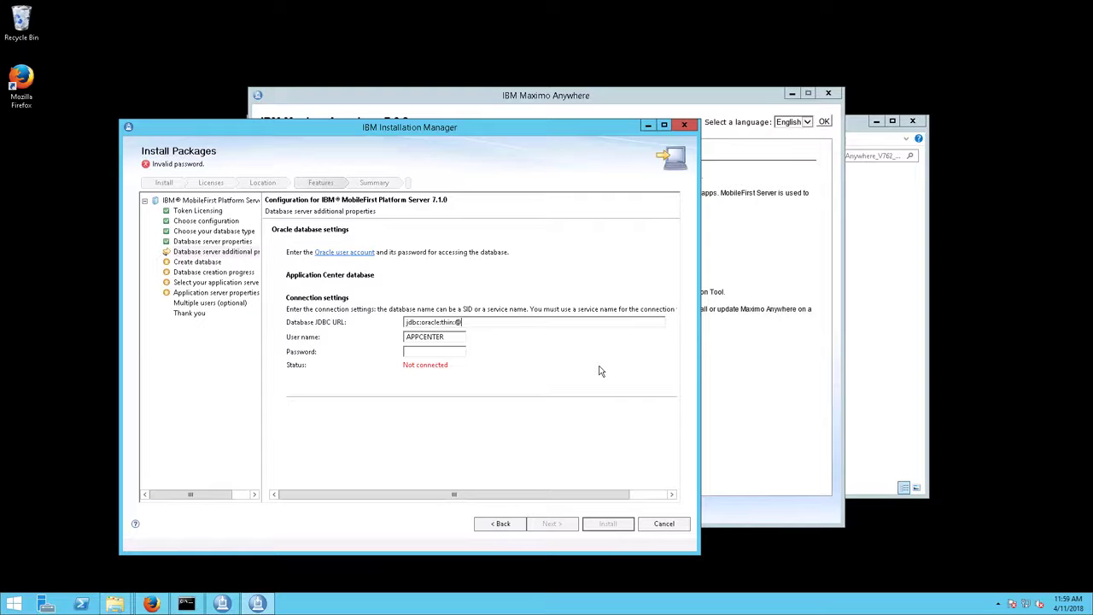
{"action": "type", "text": "localhost:1521:WLADMIN"}
{"action": "left_click", "coordinate": [417, 353]}
{"action": "type", "text": "**********"}
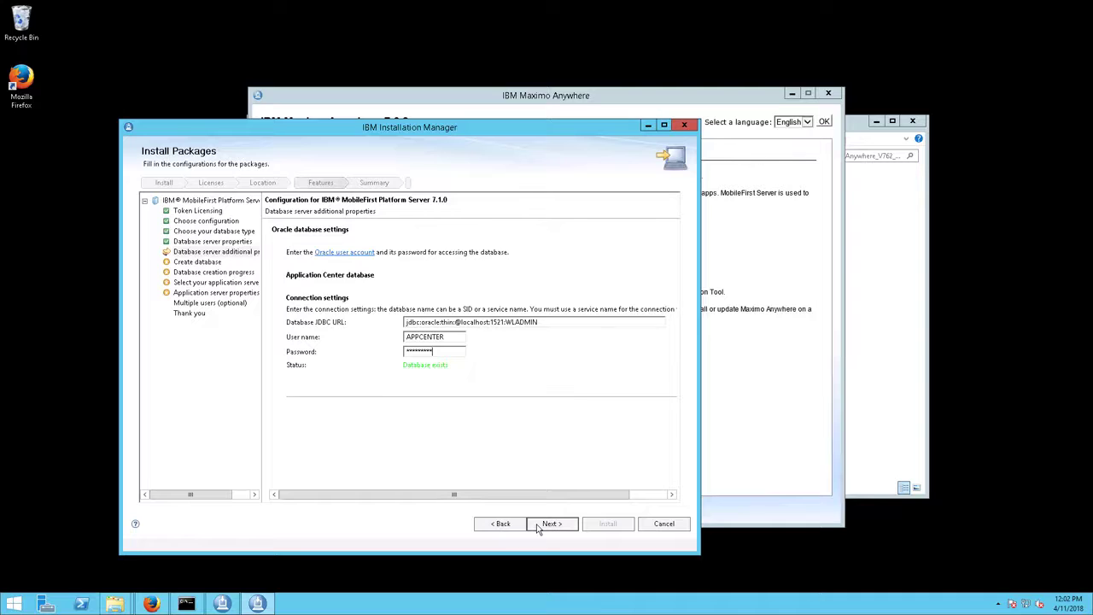
{"action": "left_click", "coordinate": [550, 524]}
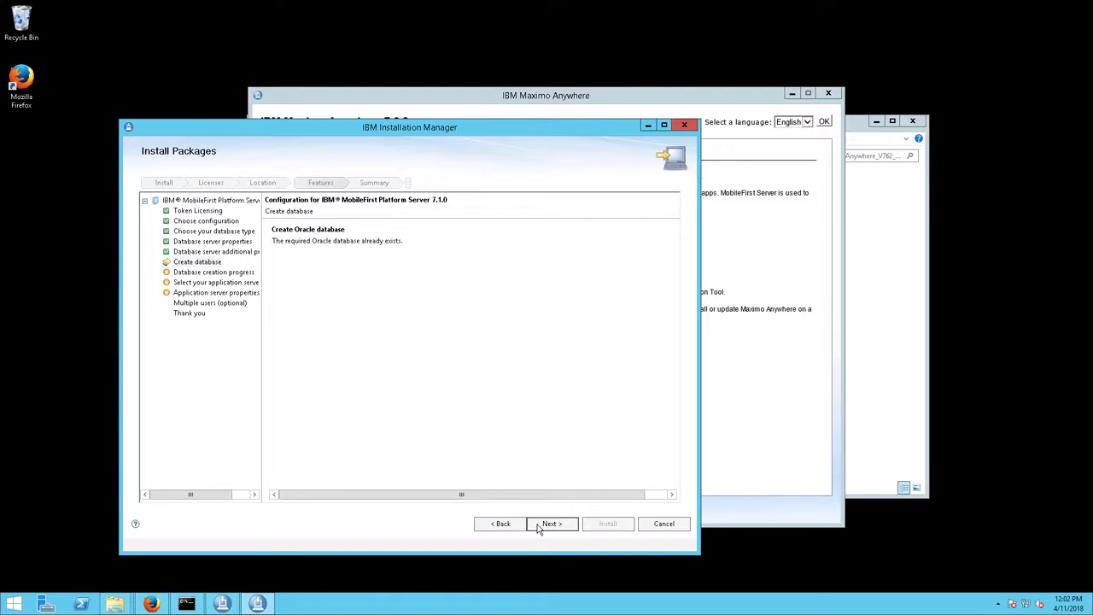
{"action": "left_click", "coordinate": [550, 523]}
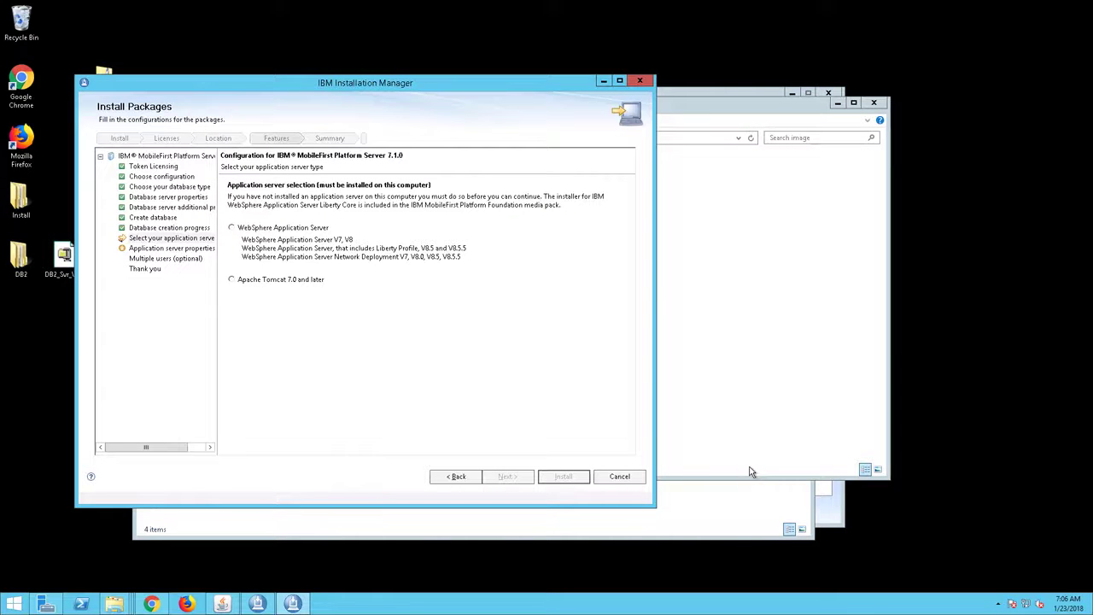
Choose WebSphere Application Server as the application server, with the installation directory C:\Program Files\ibm\WebSphere\Liberty.
{"action": "left_click", "coordinate": [231, 228]}
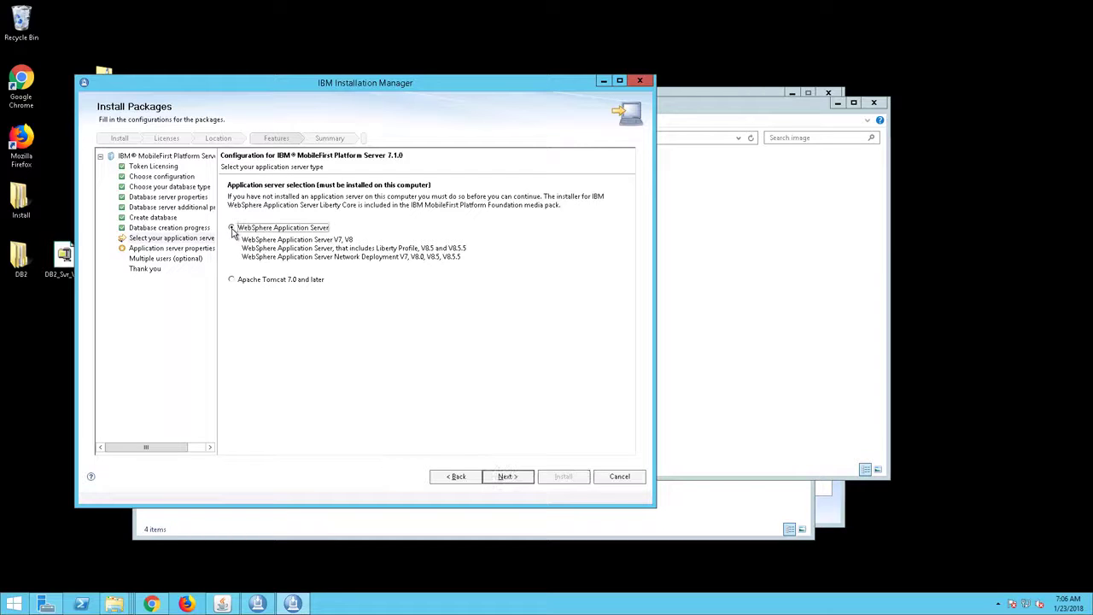
{"action": "left_click", "coordinate": [506, 477]}
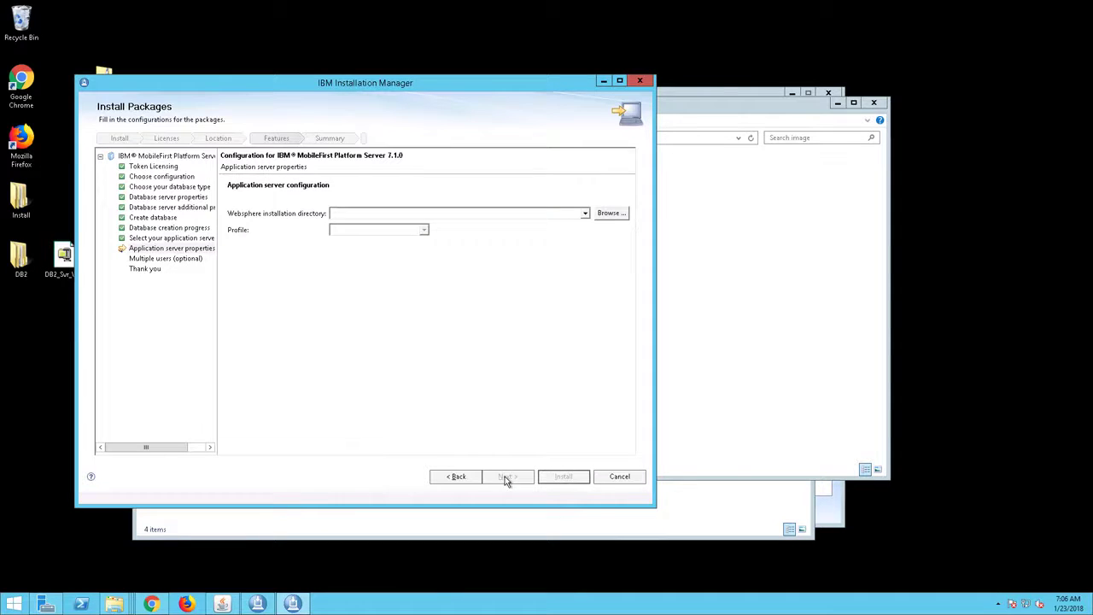
{"action": "left_click", "coordinate": [586, 214]}
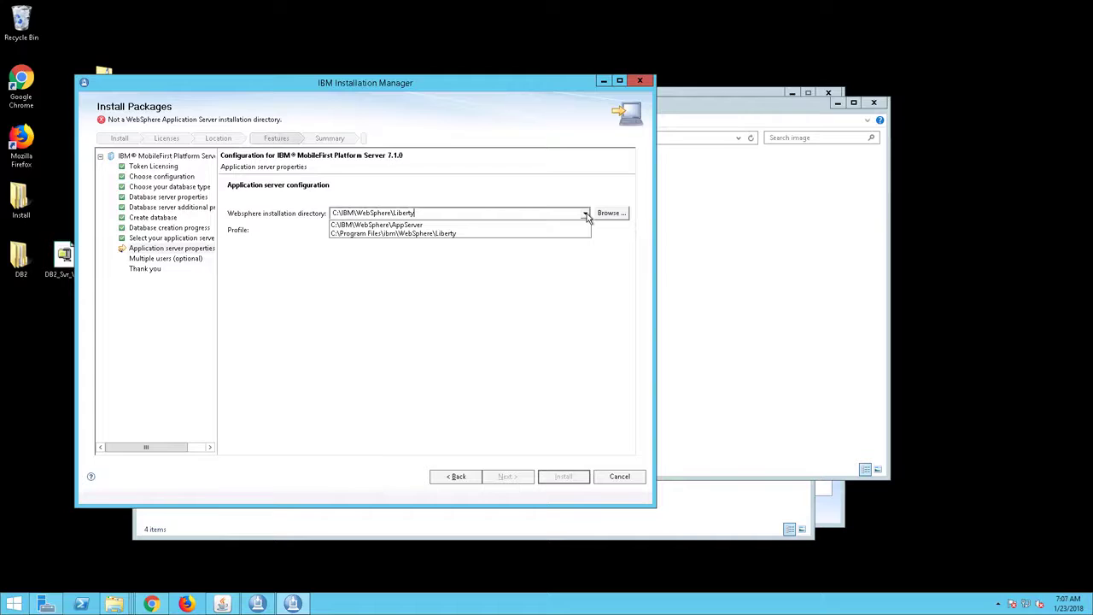
{"action": "left_click", "coordinate": [517, 239]}
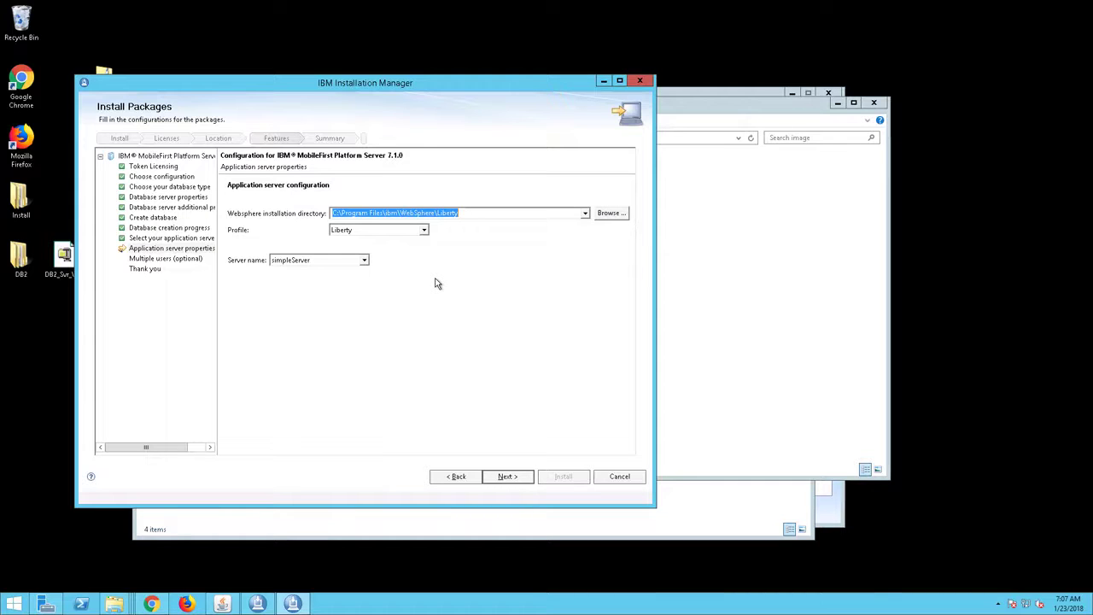
{"action": "left_click", "coordinate": [500, 478]}
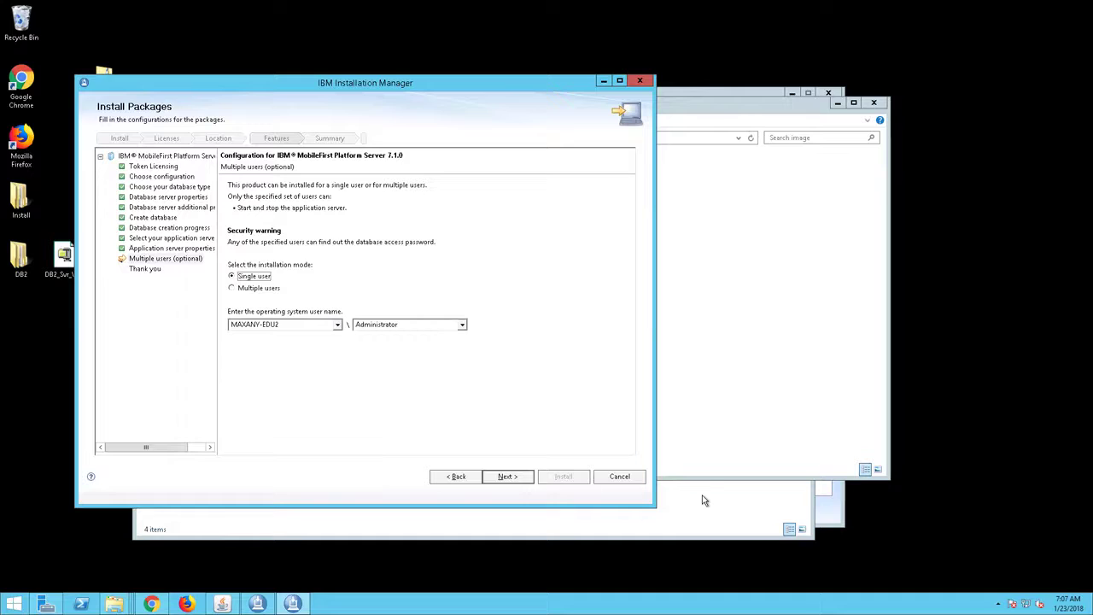
Set the installation mode to multiple users with the Administrators operating system user group.
{"action": "left_click", "coordinate": [232, 289]}
{"action": "left_click", "coordinate": [299, 326]}
{"action": "left_click", "coordinate": [300, 328]}
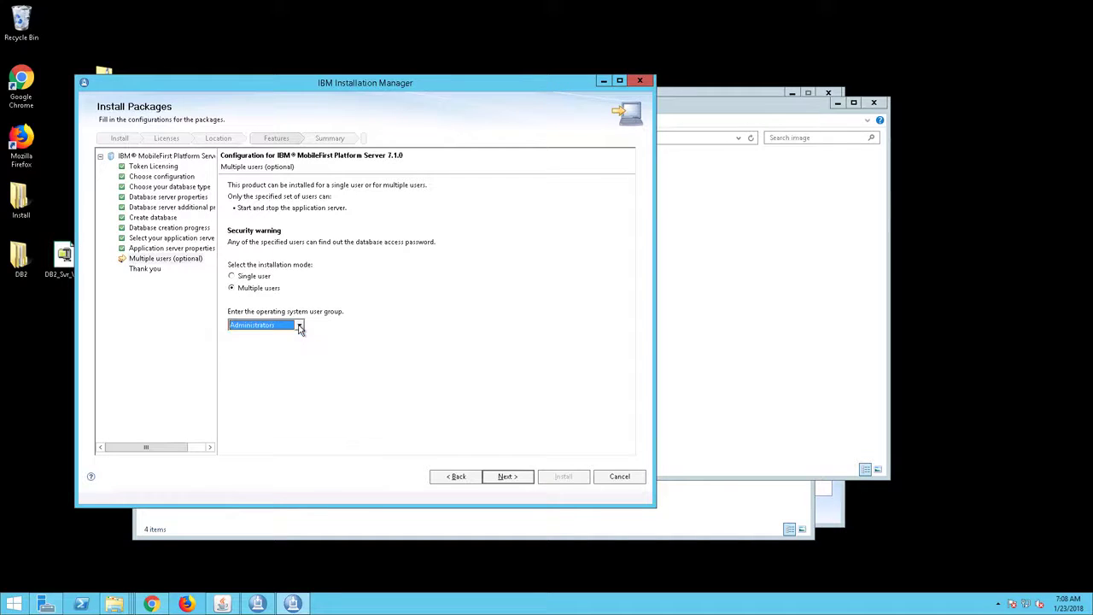
{"action": "left_click", "coordinate": [492, 479]}
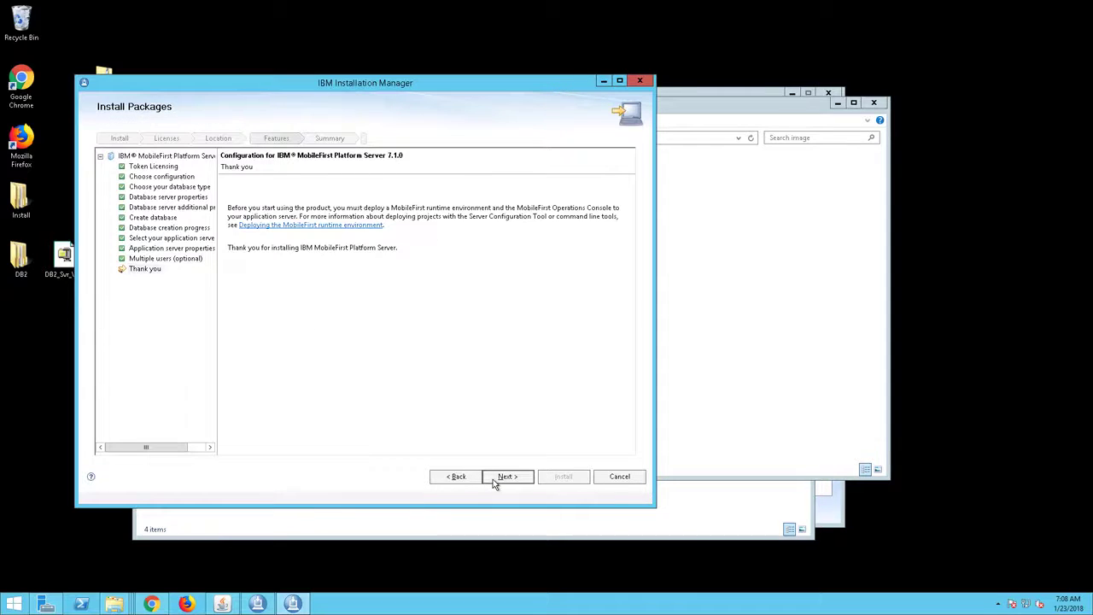
Continue to the installation summary and start installing IBM MobileFirst Platform Server 7.1.0.
{"action": "left_click", "coordinate": [493, 479]}
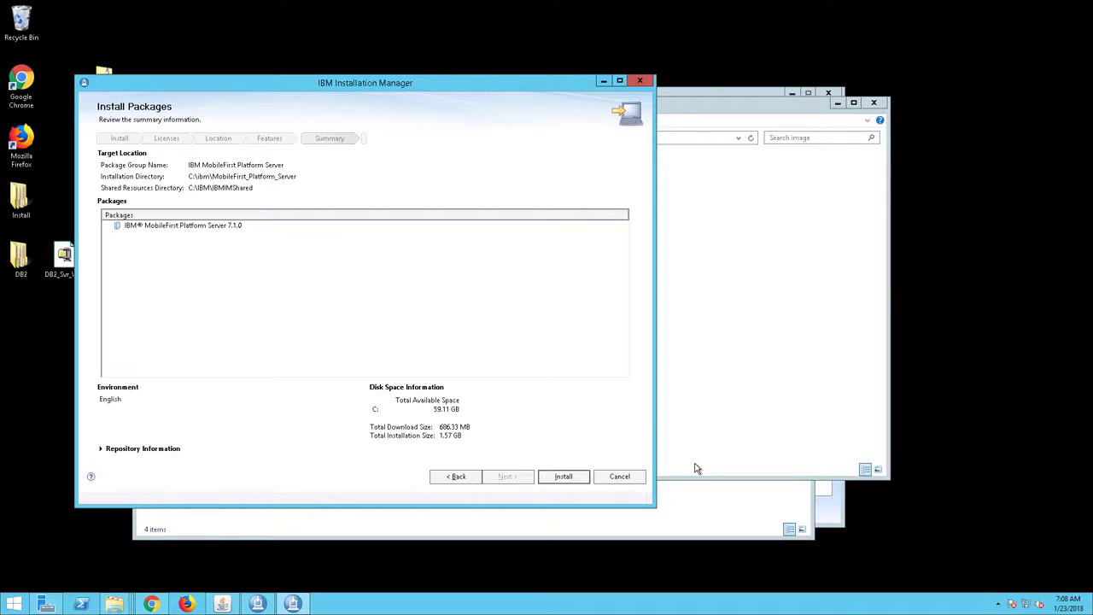
{"action": "left_click", "coordinate": [169, 227]}
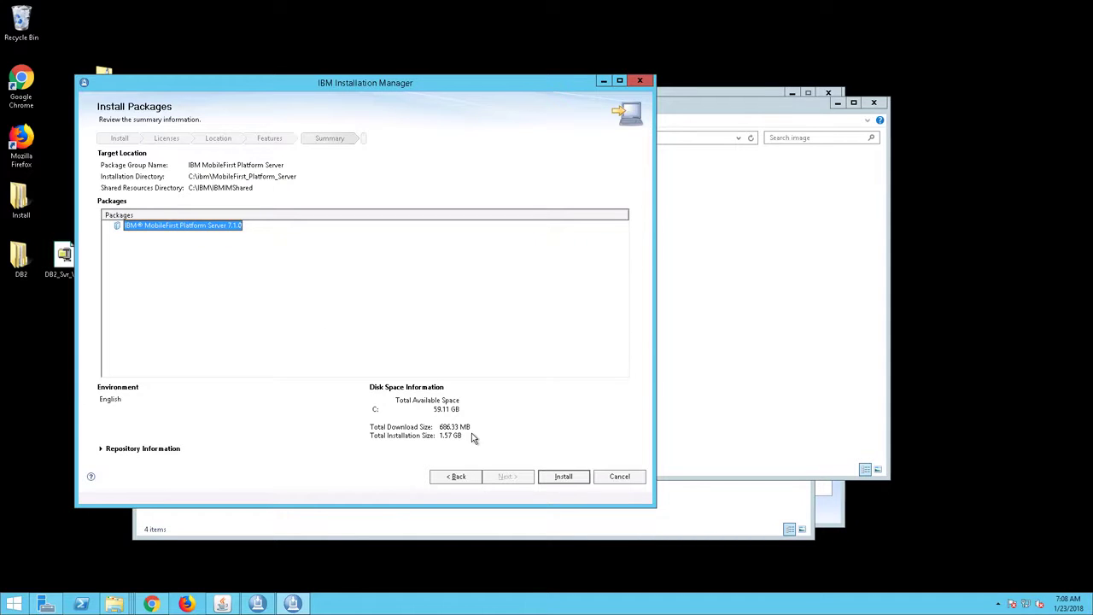
{"action": "left_click", "coordinate": [556, 481]}
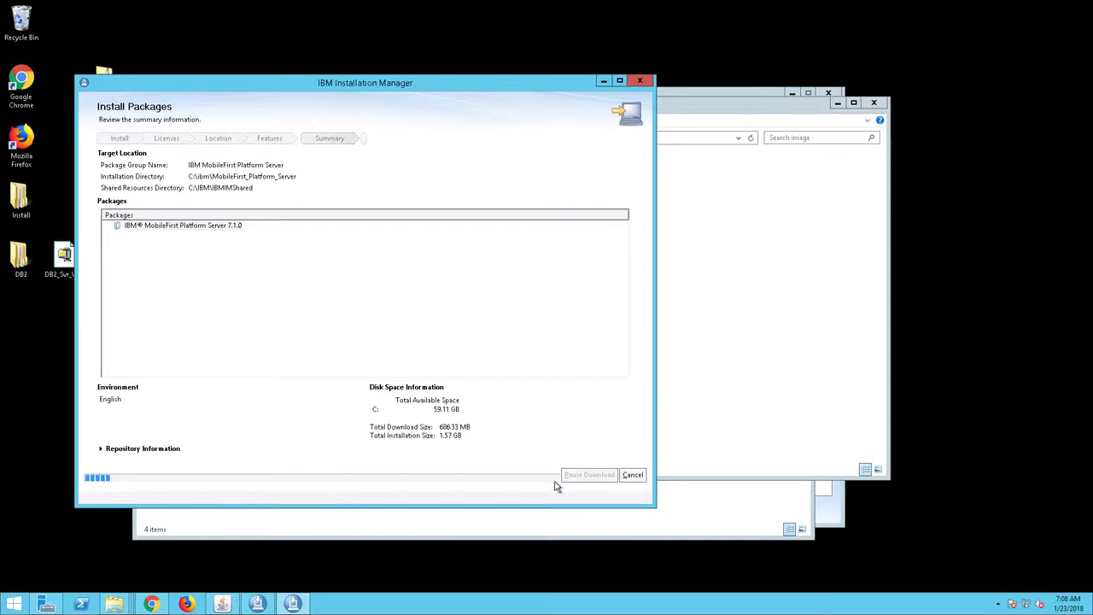